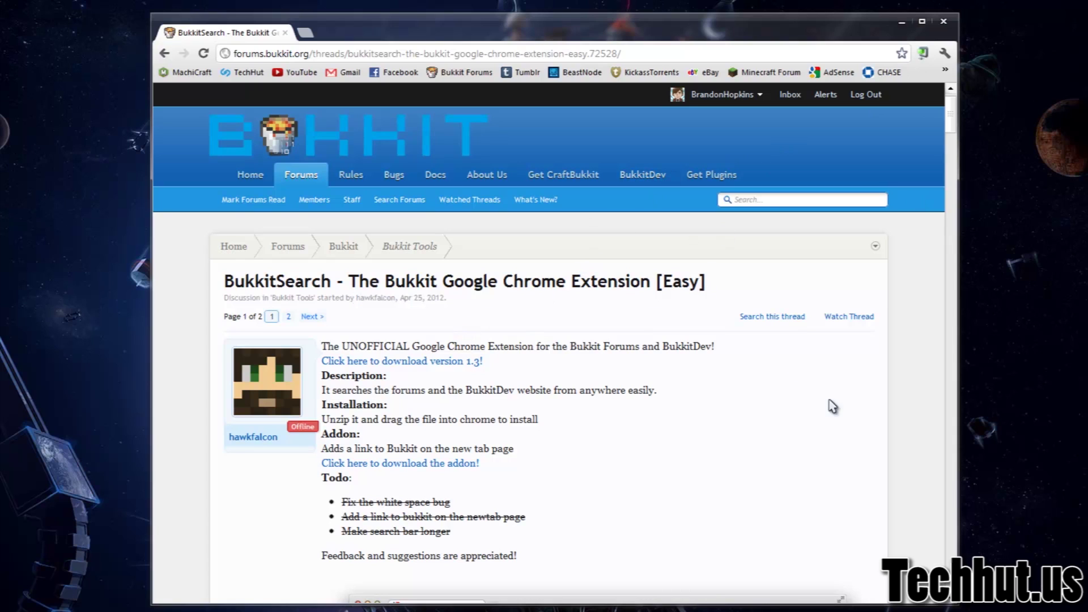
- Download the BukkitSearch version 1.3 archive from the Bukkit forum thread
{"action": "left_click", "coordinate": [772, 316]}
{"action": "left_click", "coordinate": [553, 398]}
{"action": "left_click", "coordinate": [429, 364]}
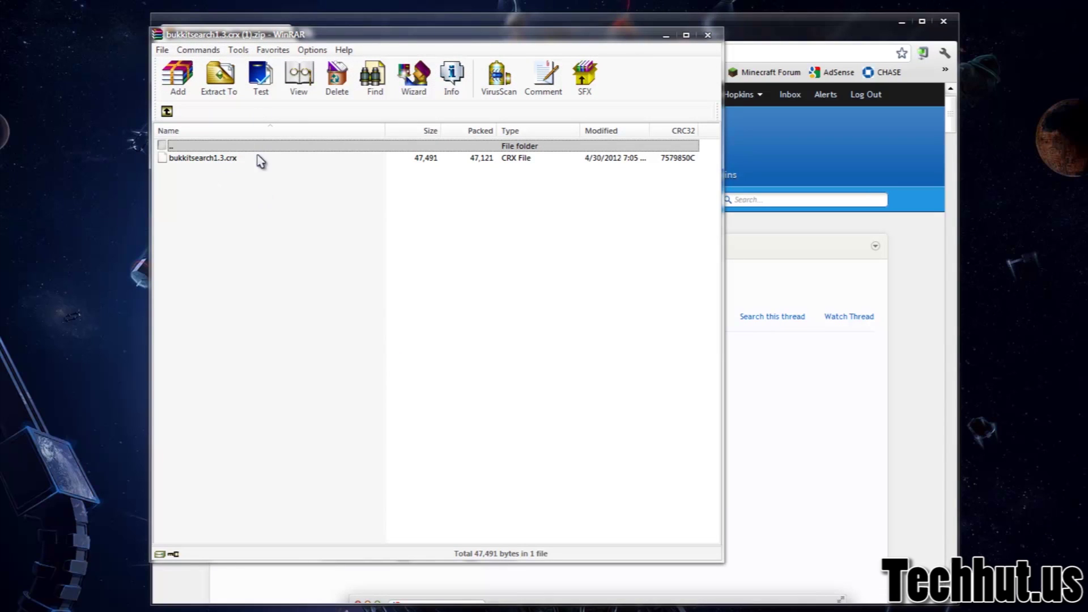
- Extract bukkitsearch1.3.crx from the archive onto the desktop and close WinRAR
{"action": "left_click_drag", "start_coordinate": [215, 35], "coordinate": [573, 123]}
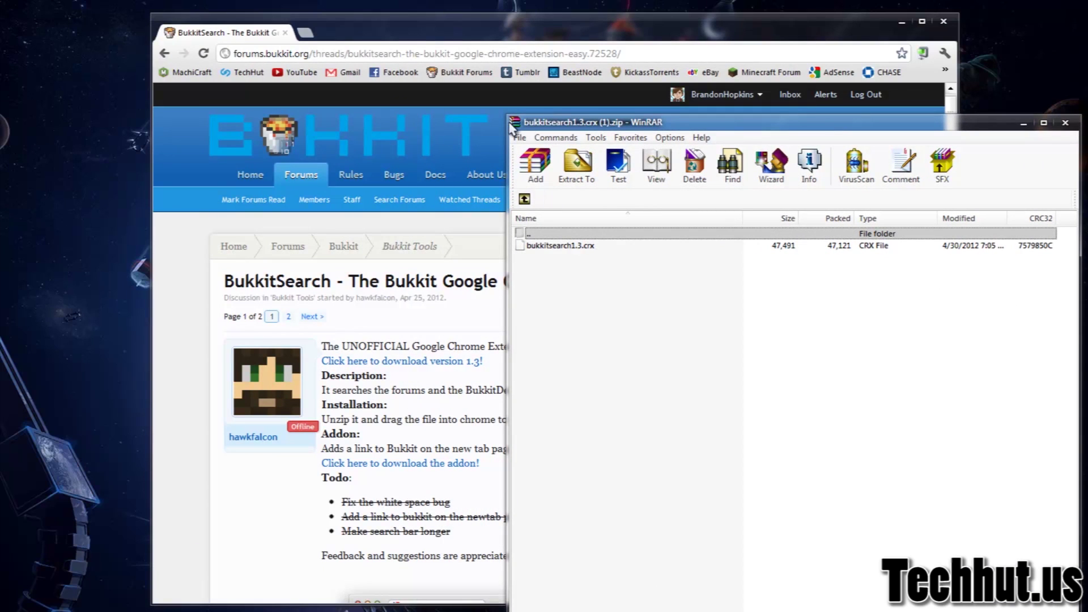
{"action": "left_click_drag", "start_coordinate": [541, 249], "coordinate": [80, 220]}
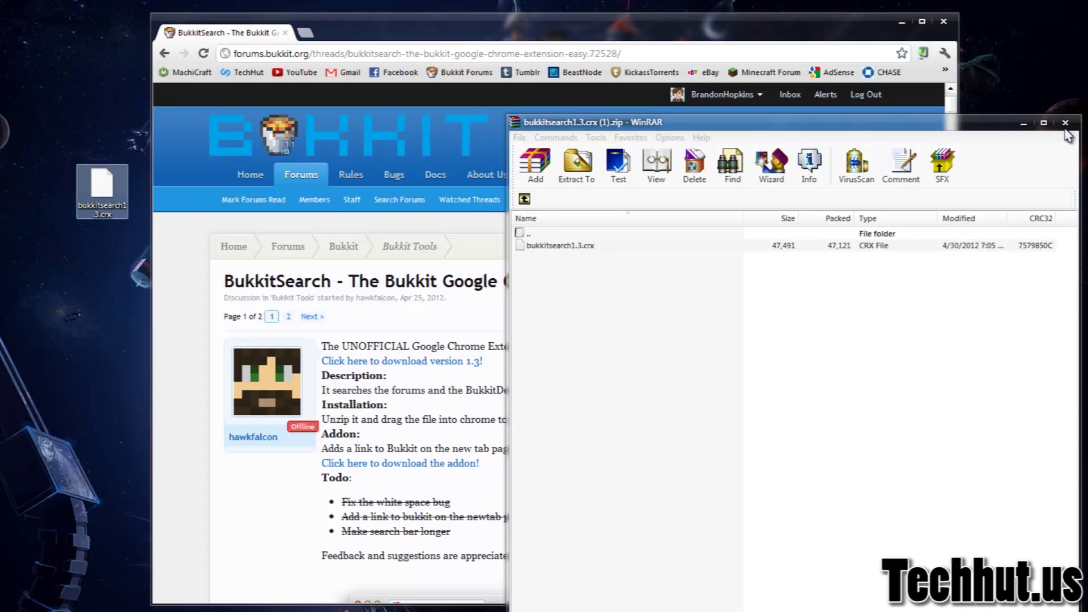
{"action": "left_click", "coordinate": [1065, 122]}
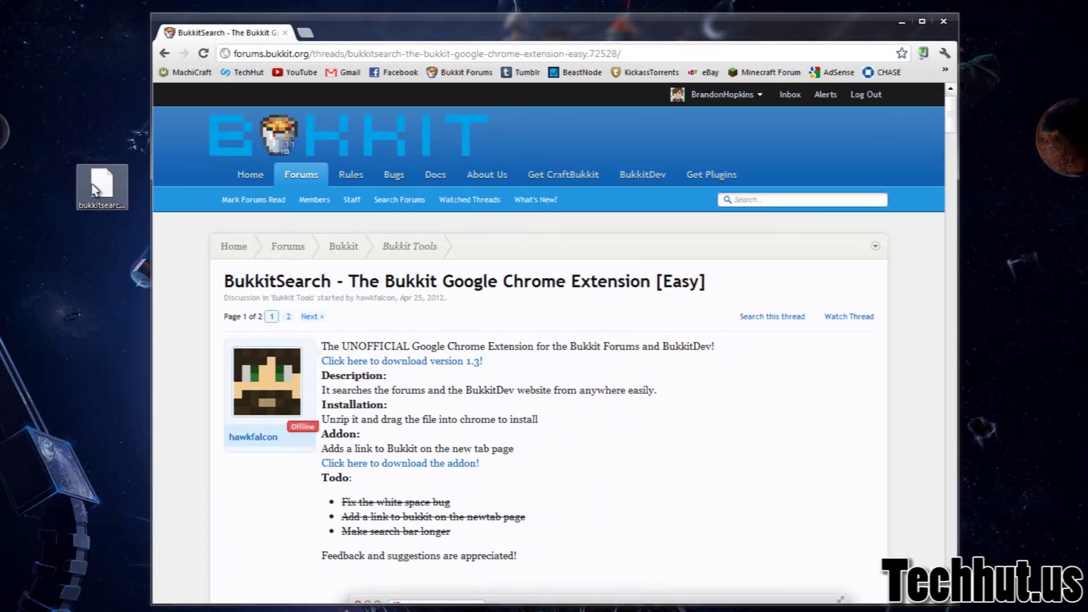
- Install bukkitsearch1.3.crx by dropping it into Chrome, then confirm Continue and Add
{"action": "left_click_drag", "start_coordinate": [102, 187], "coordinate": [53, 145]}
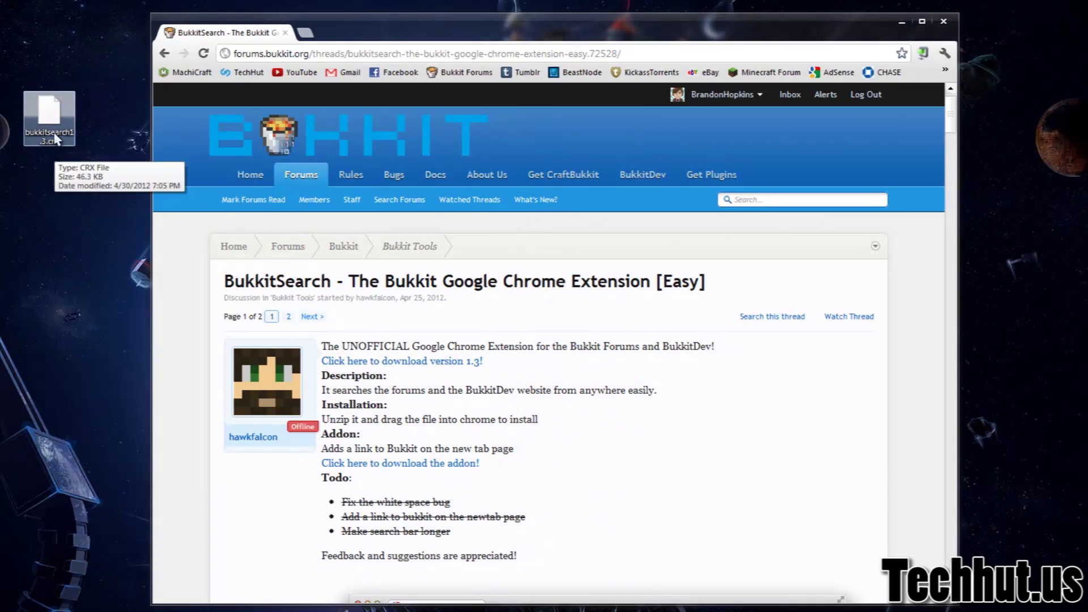
{"action": "left_click_drag", "start_coordinate": [51, 136], "coordinate": [590, 343]}
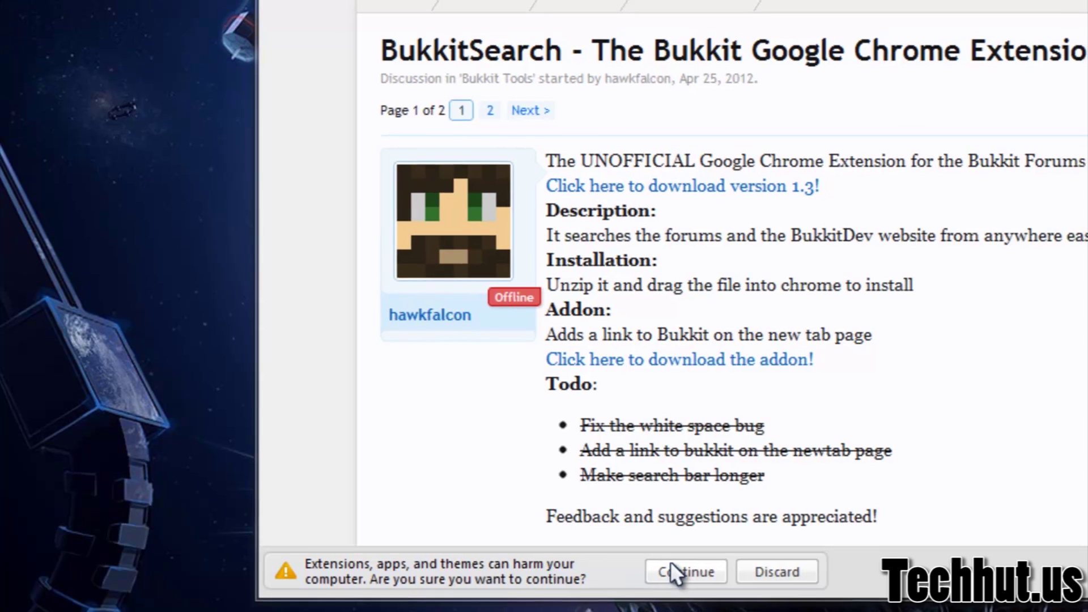
{"action": "left_click", "coordinate": [673, 567]}
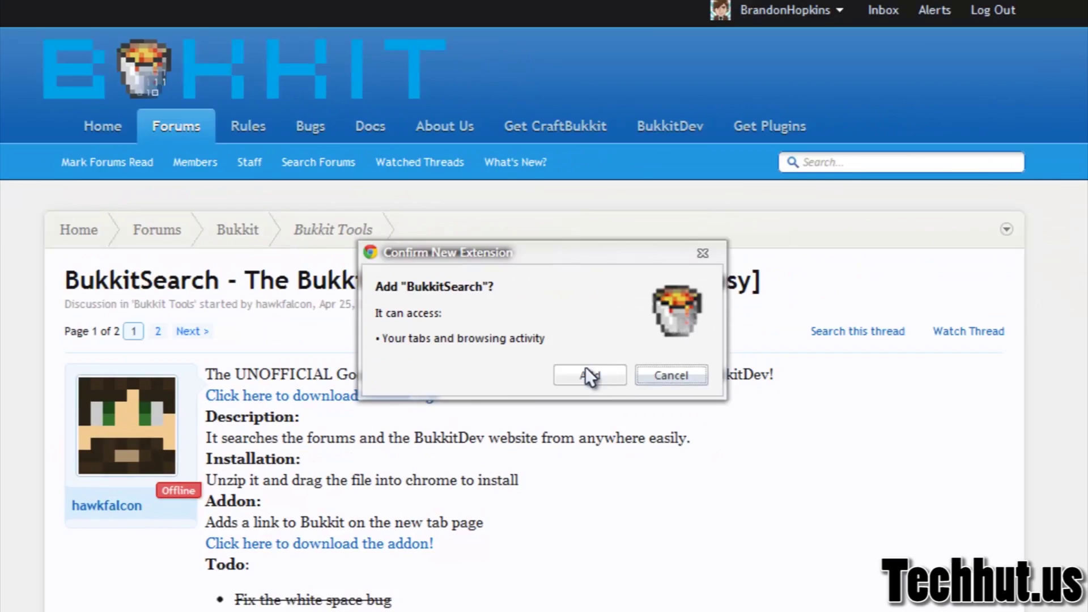
{"action": "left_click", "coordinate": [782, 259]}
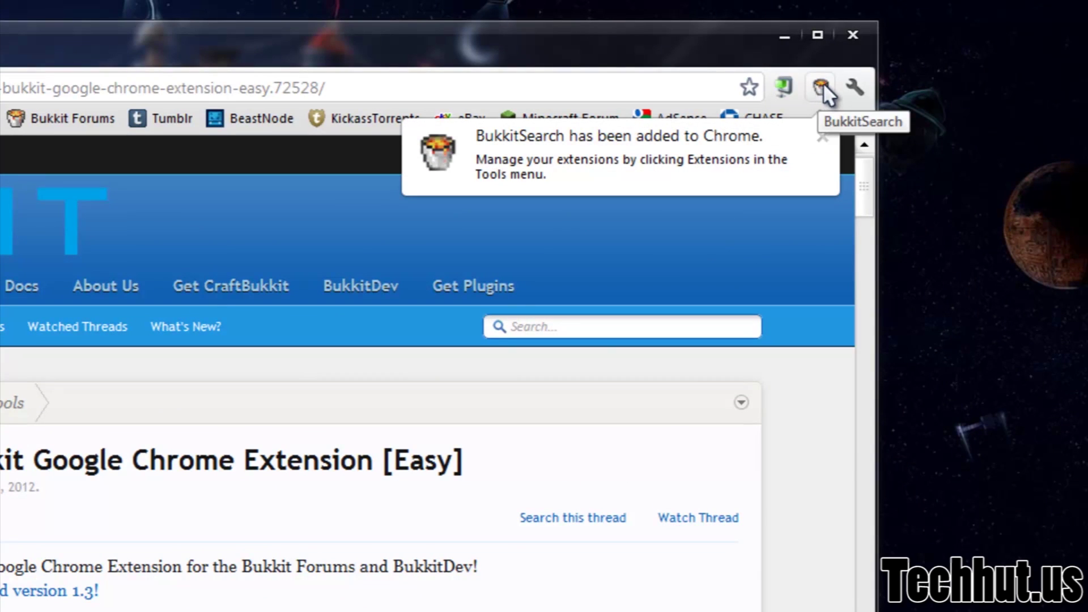
- Search BukkitDev for VoxelUpdate from the BukkitSearch popup and open the project page
{"action": "left_click", "coordinate": [822, 138]}
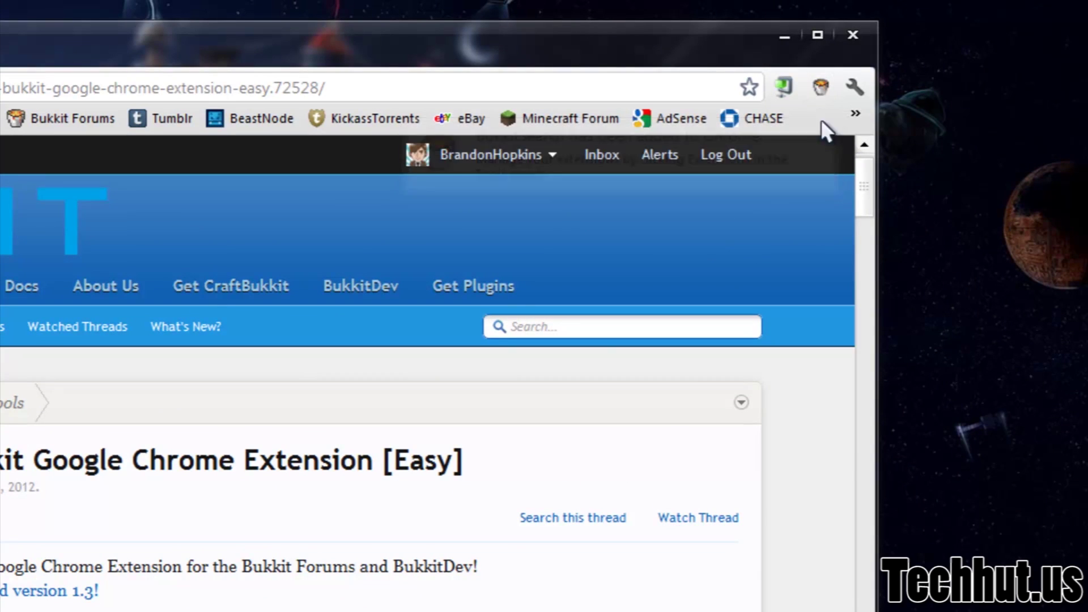
{"action": "left_click", "coordinate": [825, 82]}
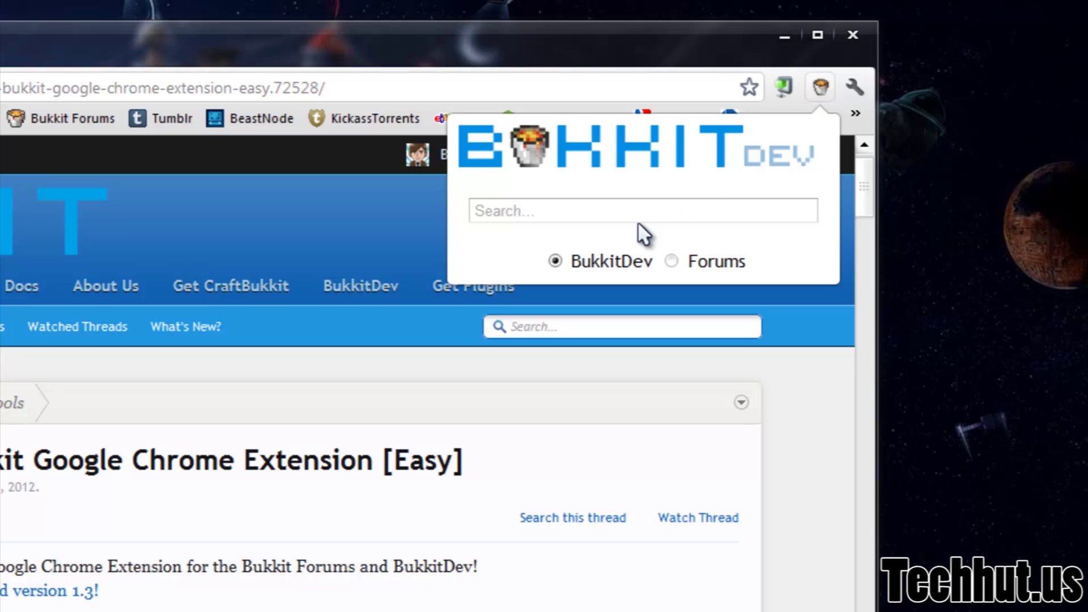
{"action": "left_click", "coordinate": [671, 261]}
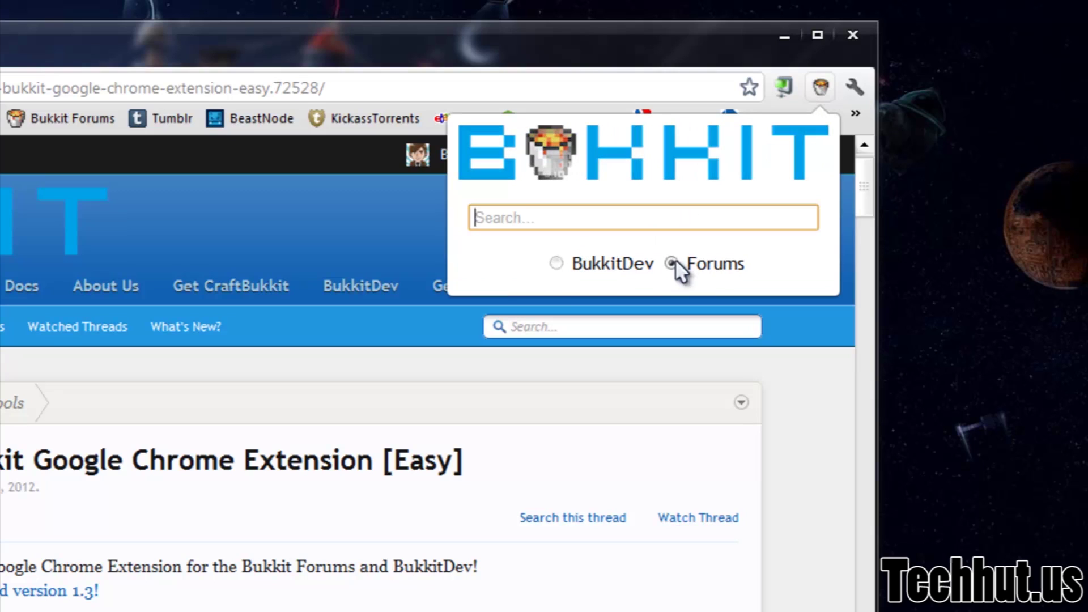
{"action": "left_click", "coordinate": [555, 263]}
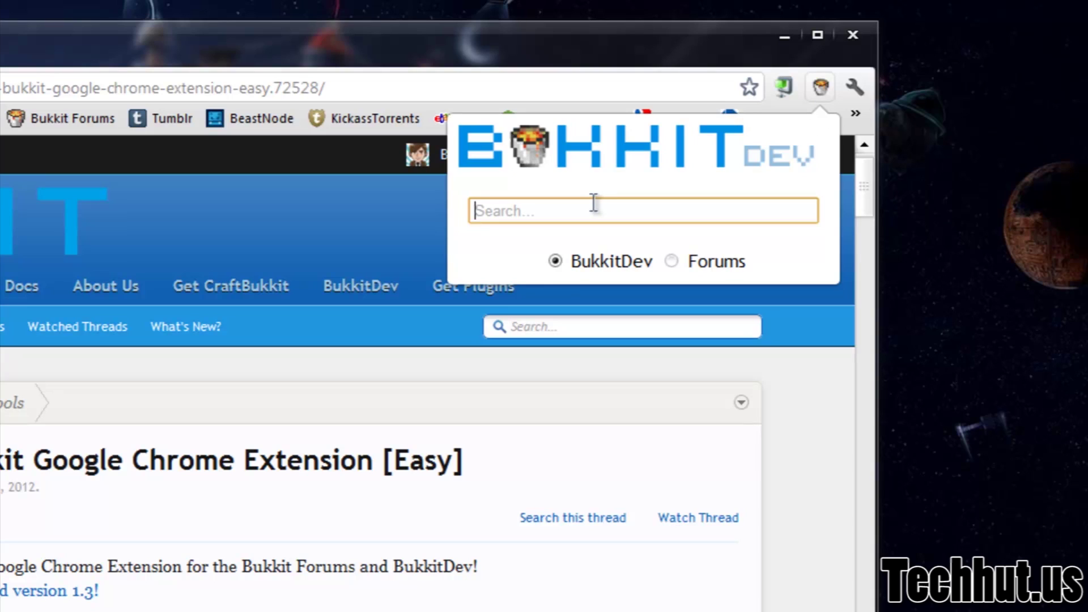
{"action": "type", "text": "VoxelUpdate"}
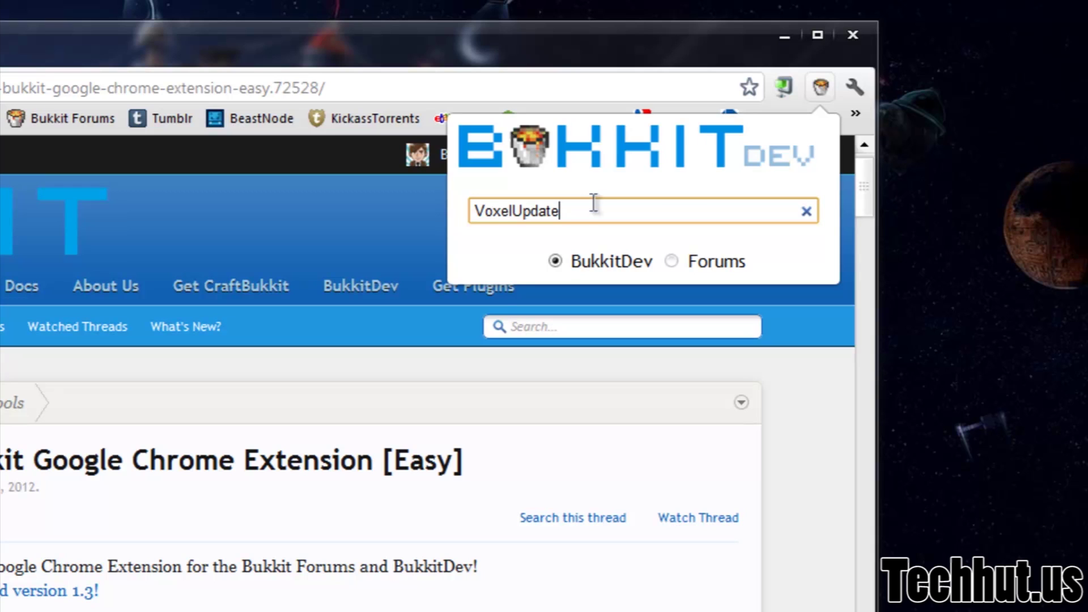
{"action": "key", "text": "Return"}
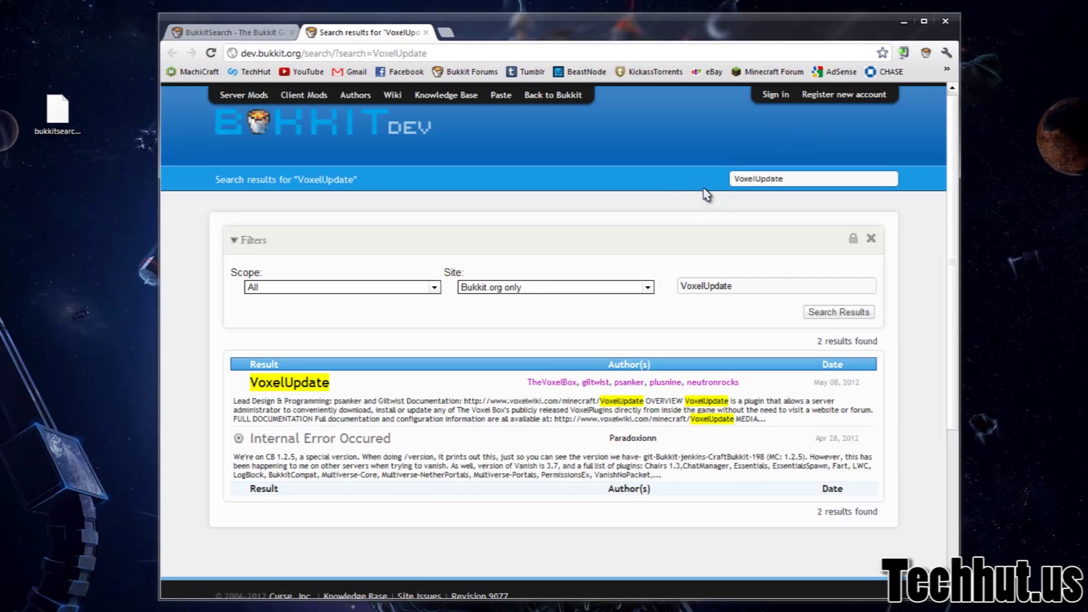
{"action": "left_click", "coordinate": [290, 385]}
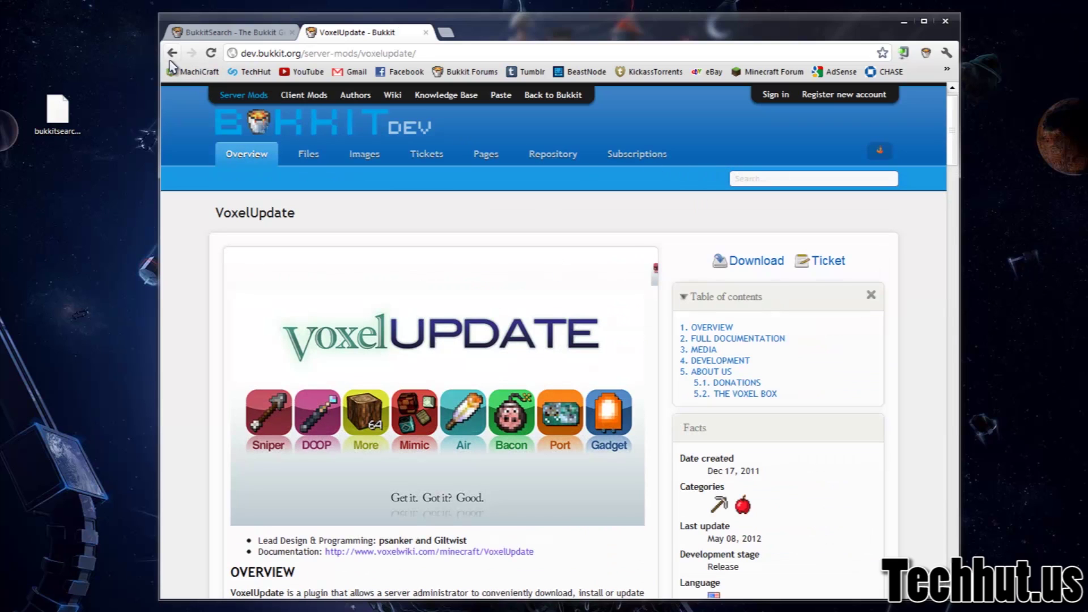
- Return to the results, reopen the VoxelUpdate project page, and scroll through it
{"action": "left_click", "coordinate": [174, 55]}
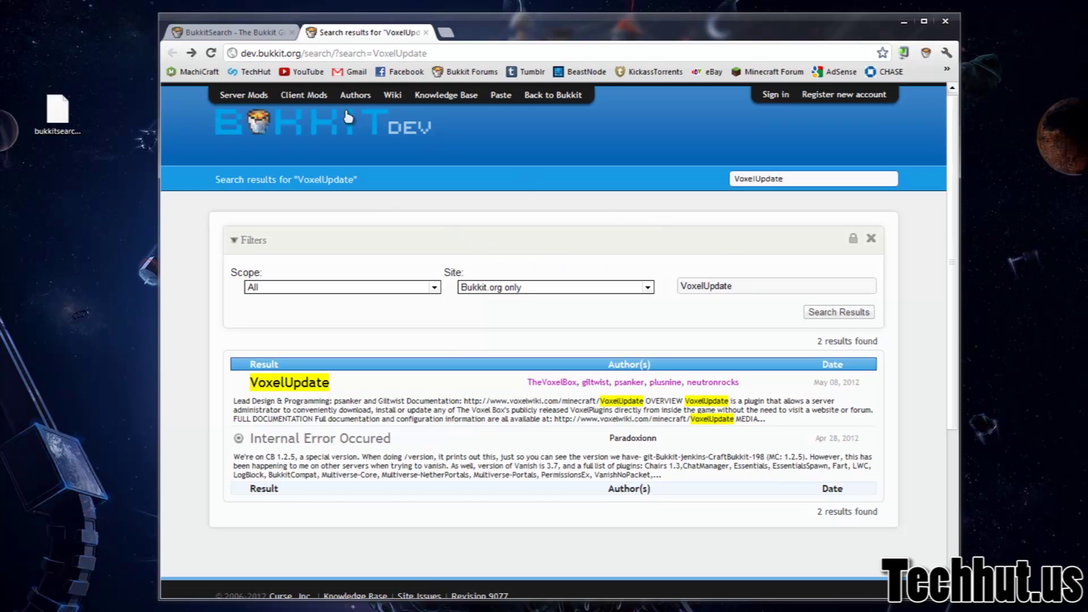
{"action": "left_click", "coordinate": [306, 389]}
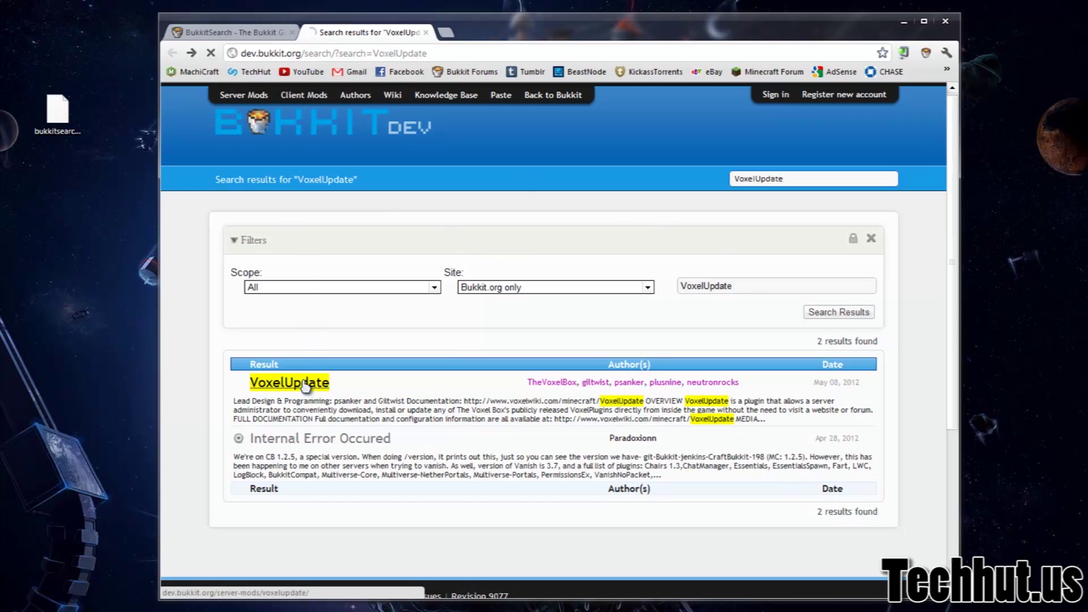
{"action": "scroll", "coordinate": [555, 334], "scroll_direction": "down", "scroll_amount": 8}
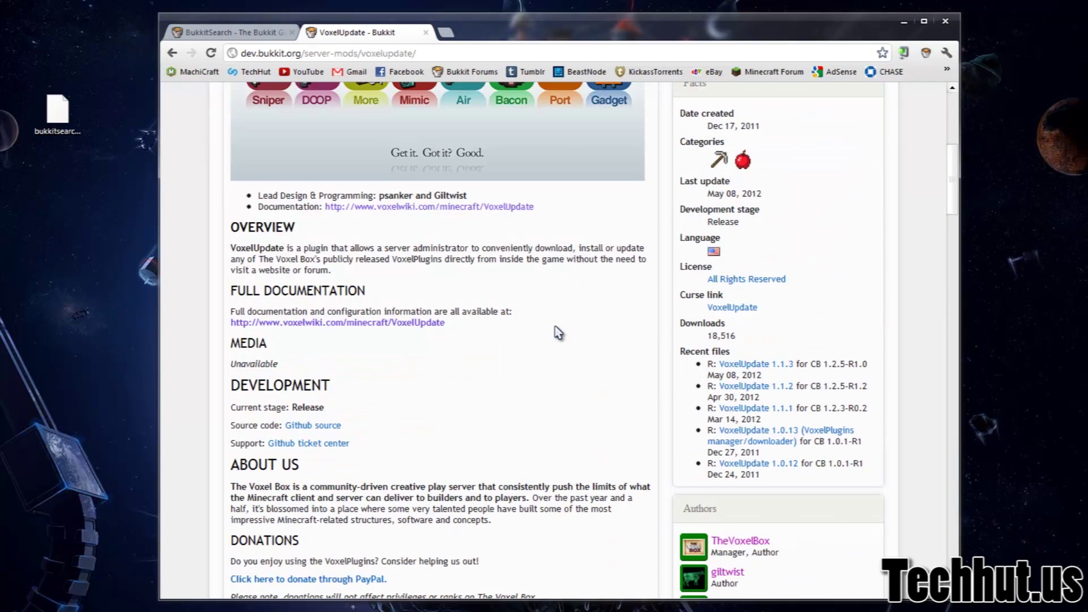
{"action": "scroll", "coordinate": [555, 325], "scroll_direction": "up", "scroll_amount": 8}
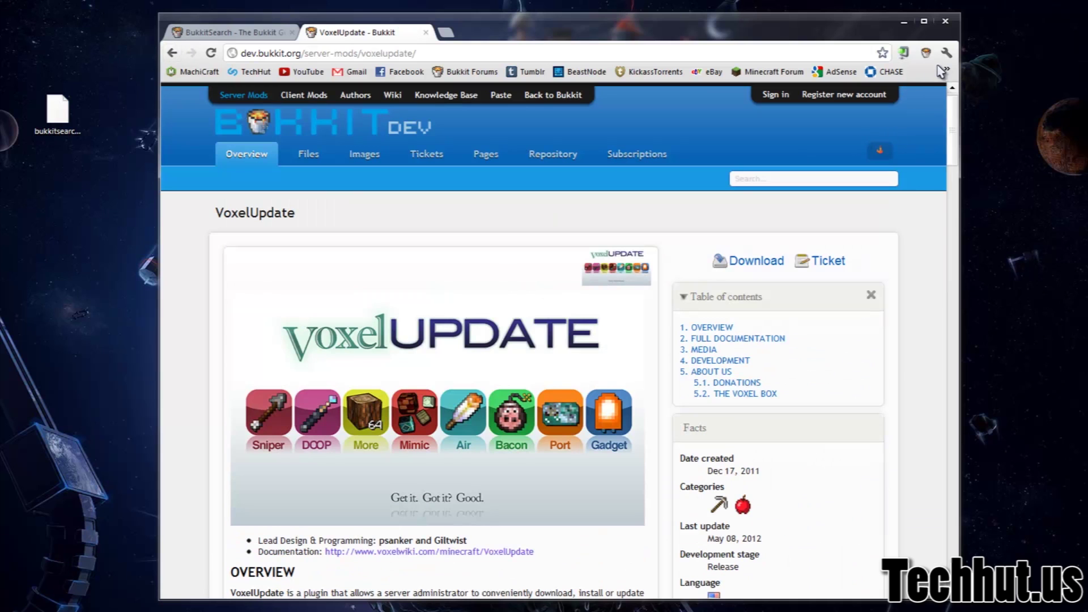
{"action": "left_click", "coordinate": [946, 53]}
- Search the Bukkit forums for 'Essentials' through the BukkitSearch popup
{"action": "left_click", "coordinate": [926, 53]}
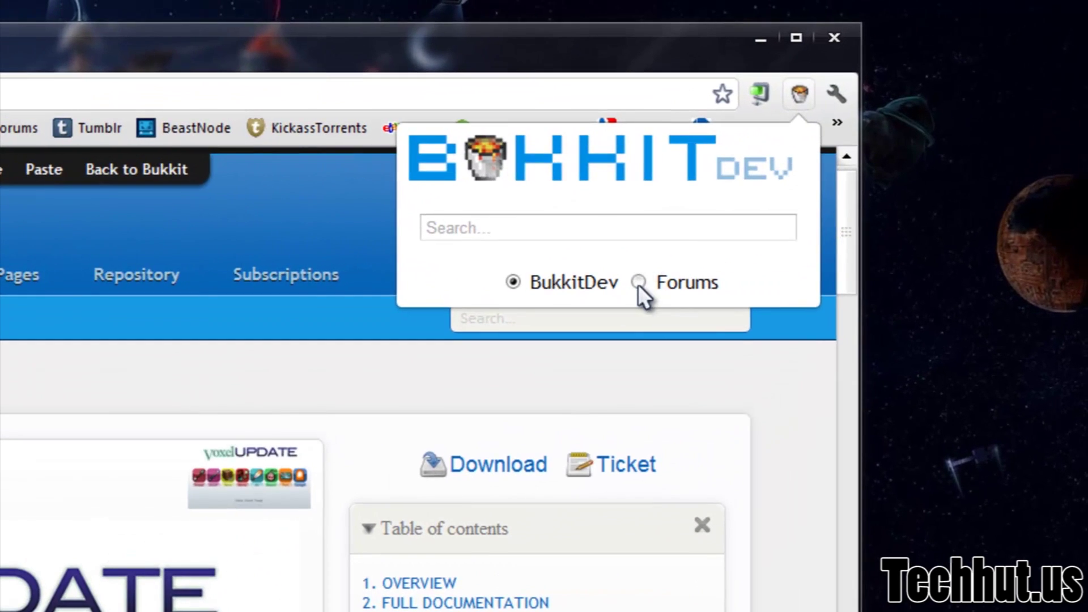
{"action": "left_click", "coordinate": [835, 158]}
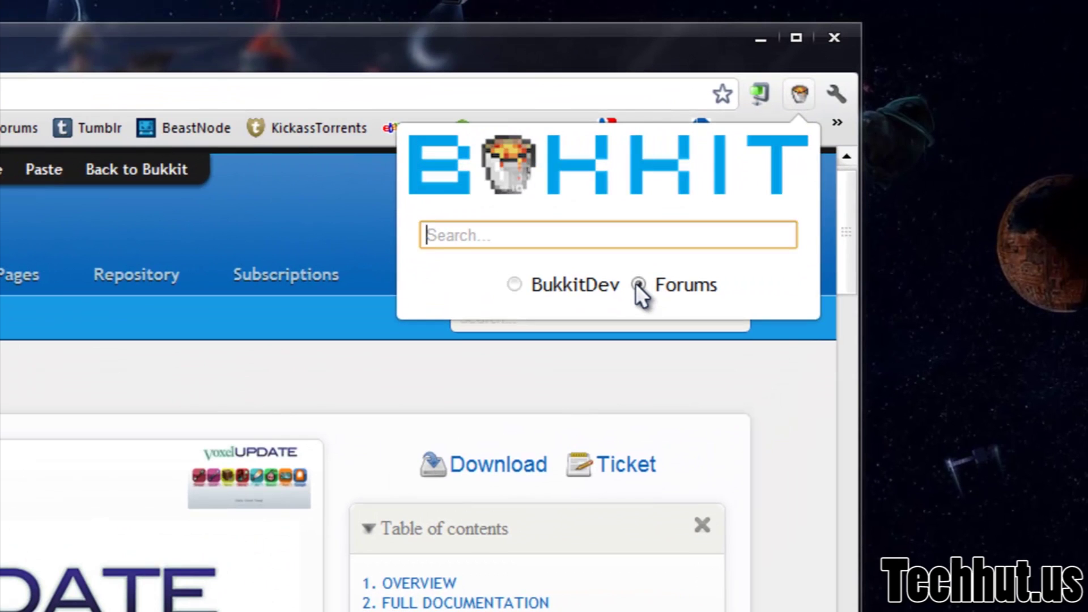
{"action": "type", "text": "Essentia"}
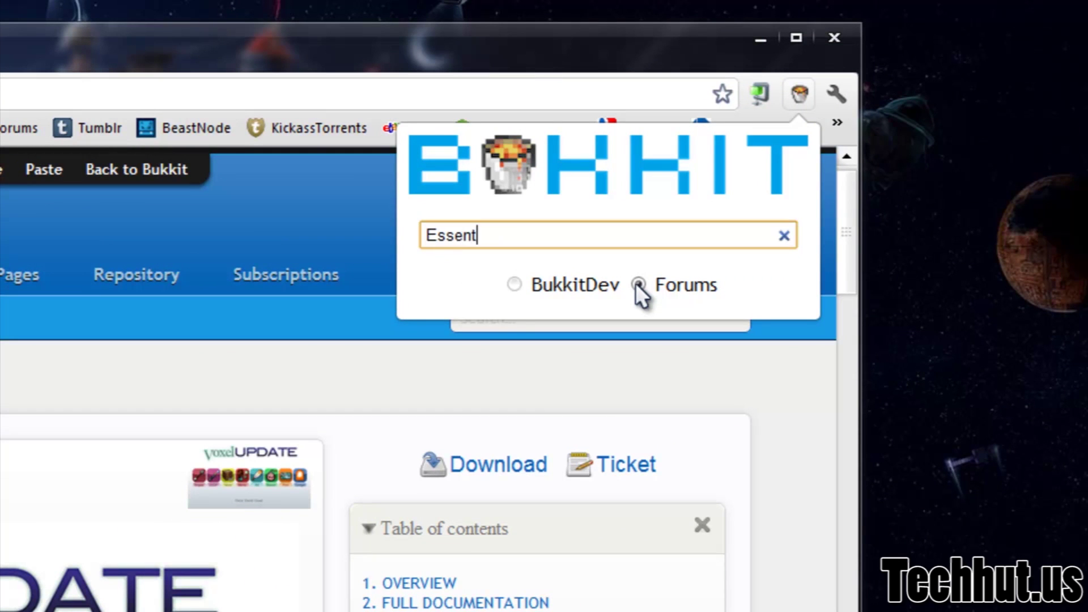
{"action": "type", "text": "ls"}
{"action": "key", "text": "Return"}
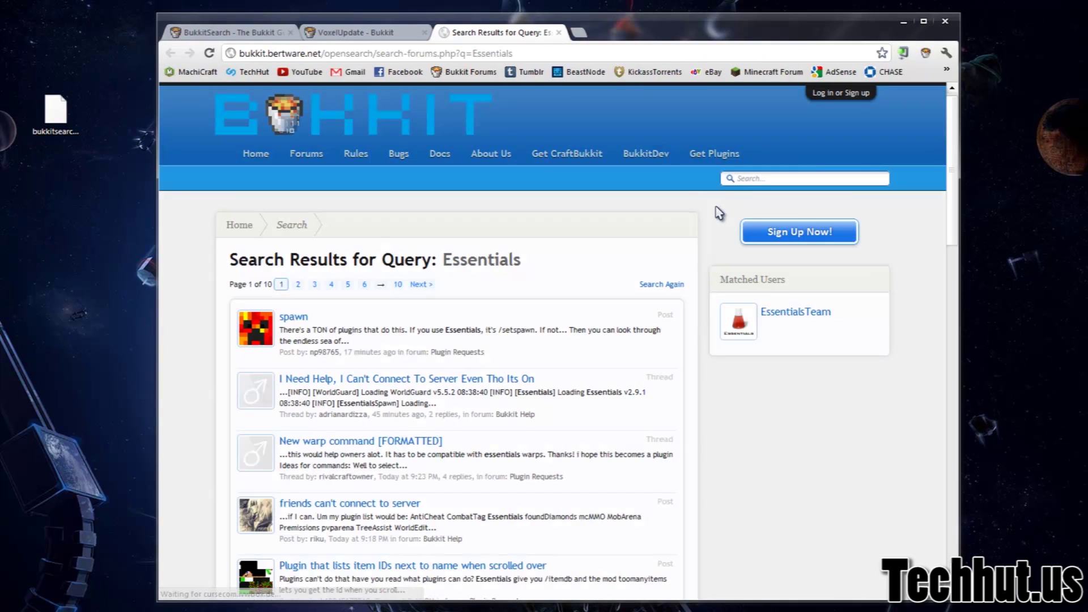
- Scroll through the Essentials forum results, then return to the VoxelUpdate tab
{"action": "scroll", "coordinate": [431, 439], "scroll_direction": "down", "scroll_amount": 6}
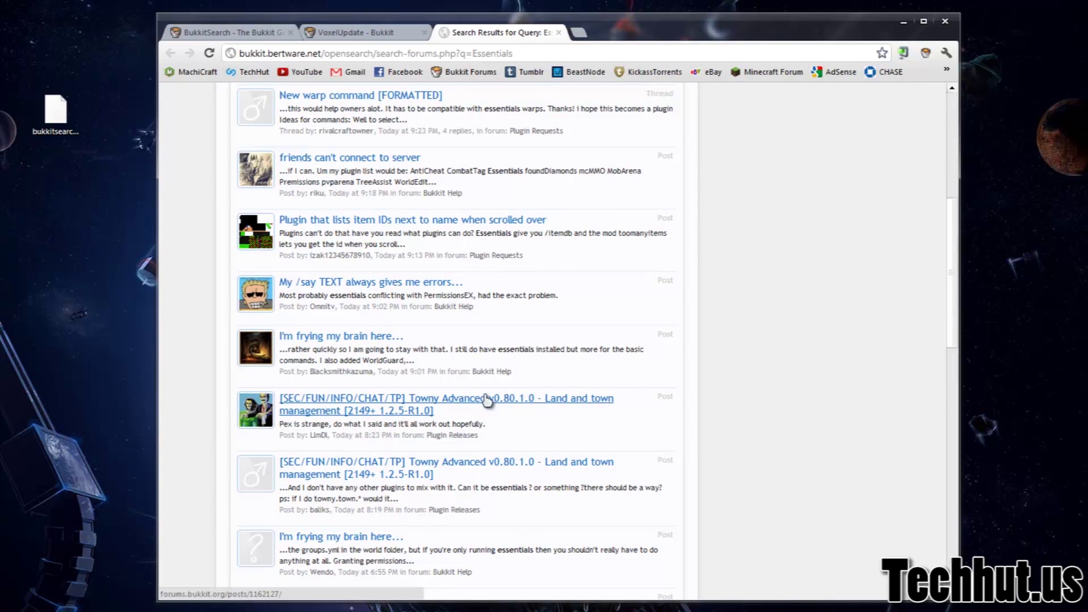
{"action": "scroll", "coordinate": [487, 398], "scroll_direction": "down", "scroll_amount": 5}
{"action": "scroll", "coordinate": [484, 394], "scroll_direction": "down", "scroll_amount": 1}
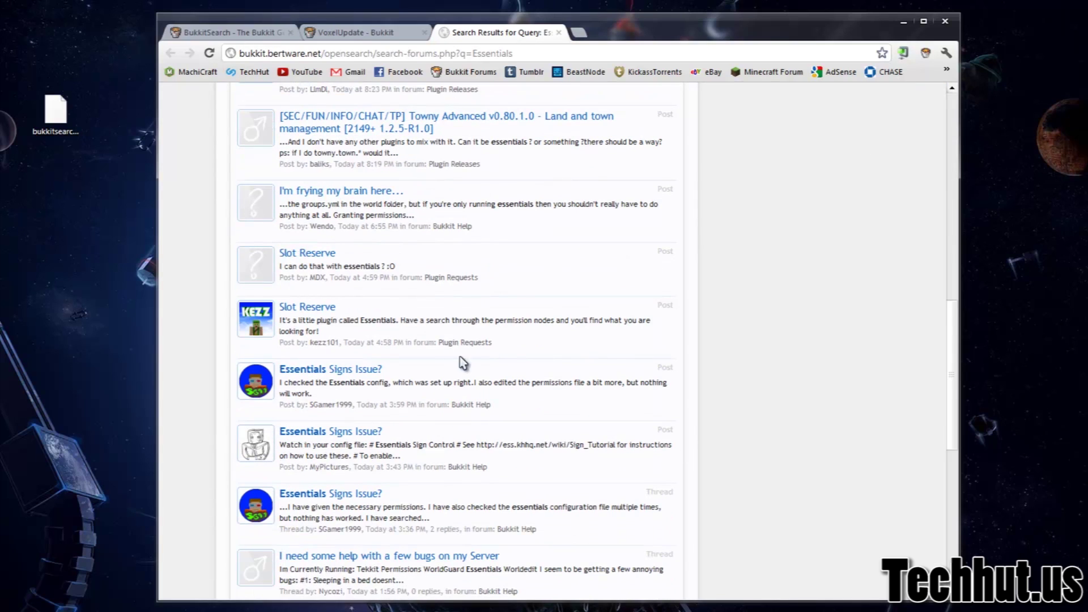
{"action": "scroll", "coordinate": [411, 288], "scroll_direction": "up", "scroll_amount": 5}
{"action": "scroll", "coordinate": [411, 288], "scroll_direction": "up", "scroll_amount": 7}
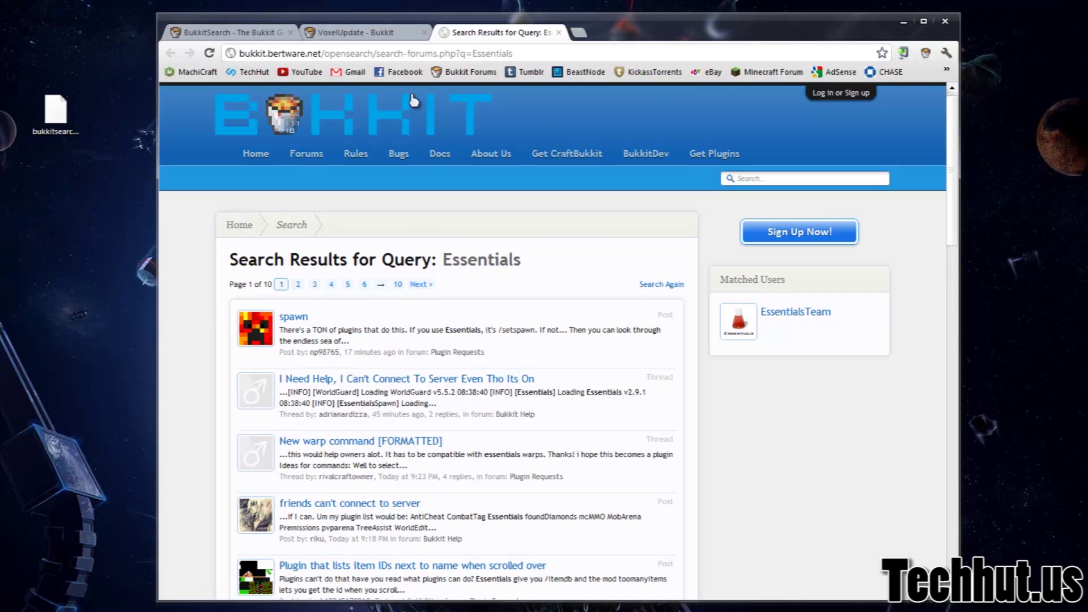
{"action": "left_click", "coordinate": [375, 34]}
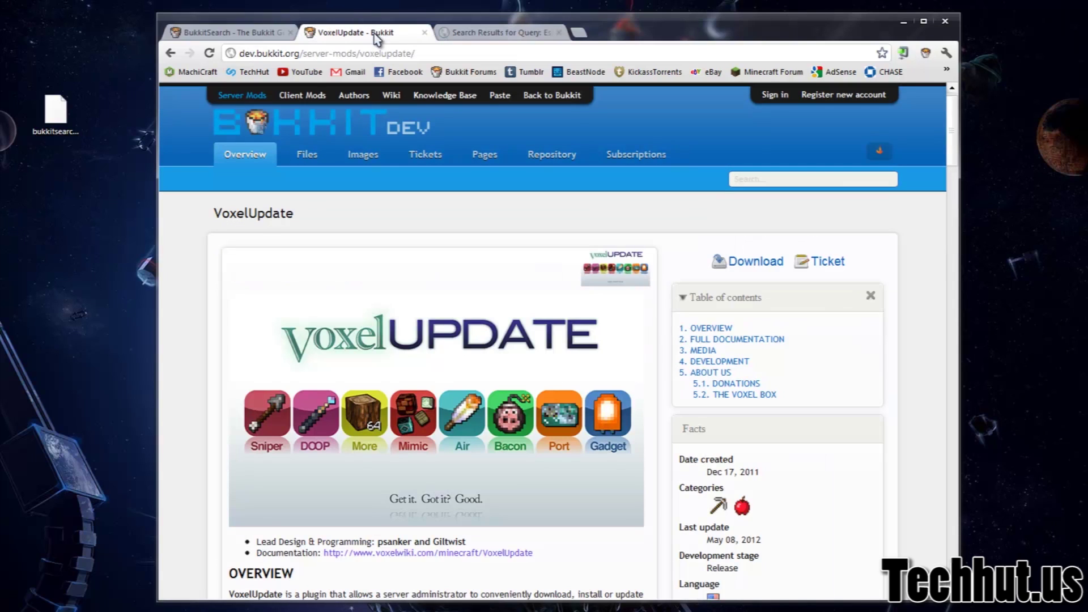
- Switch to the BukkitSearch forum thread tab and open then close the extension popup
{"action": "left_click", "coordinate": [252, 32]}
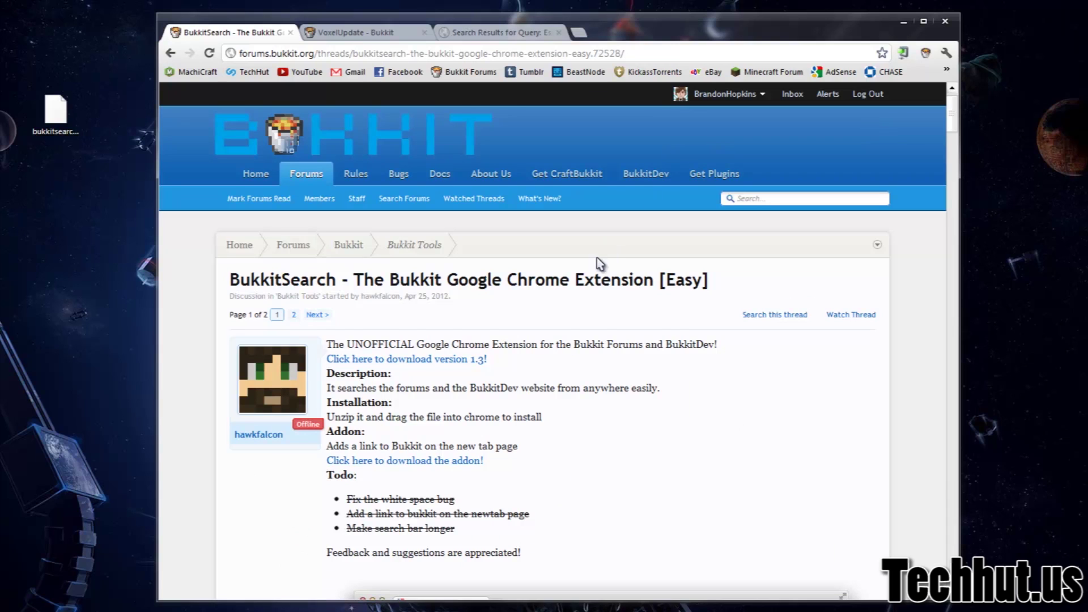
{"action": "scroll", "coordinate": [599, 264], "scroll_direction": "down", "scroll_amount": 3}
{"action": "scroll", "coordinate": [599, 264], "scroll_direction": "up", "scroll_amount": 3}
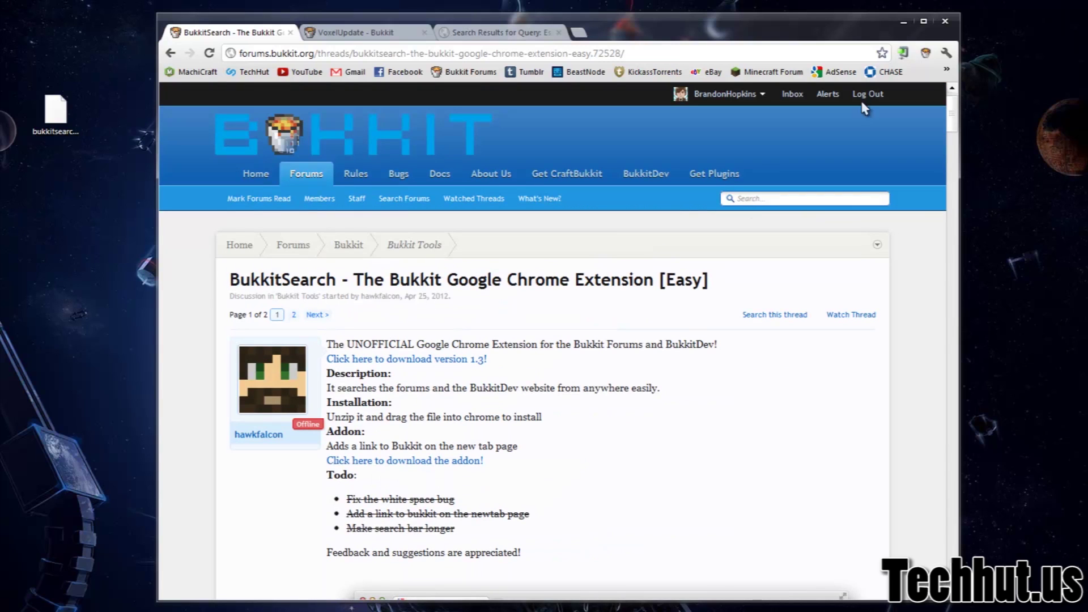
{"action": "left_click", "coordinate": [924, 53]}
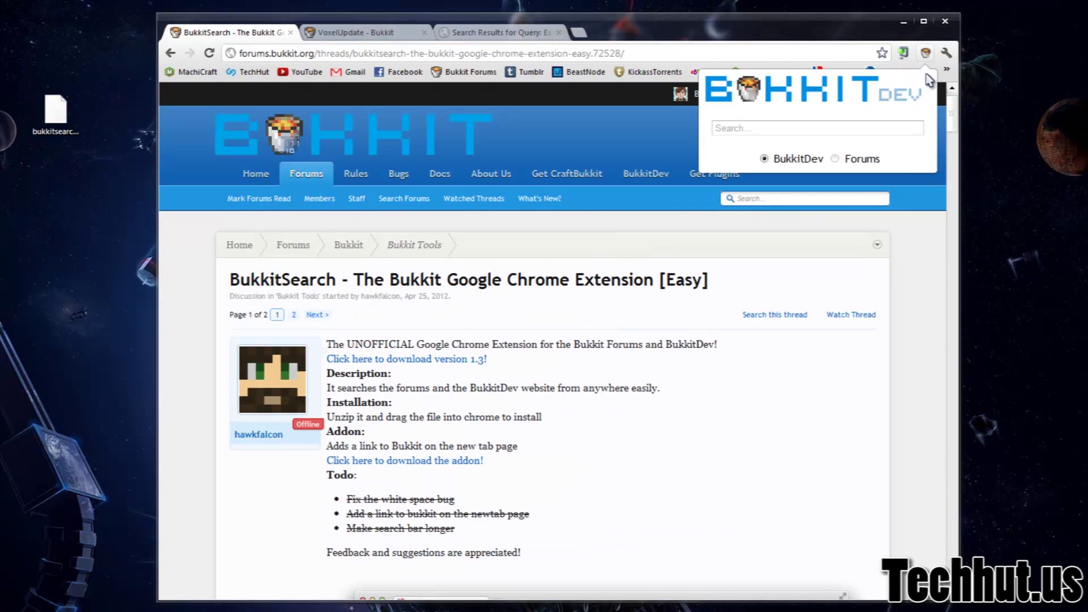
{"action": "left_click", "coordinate": [920, 355]}
- Scroll through the thread's screenshots and back up, then view the forum inbox conversations
{"action": "scroll", "coordinate": [843, 230], "scroll_direction": "down", "scroll_amount": 3}
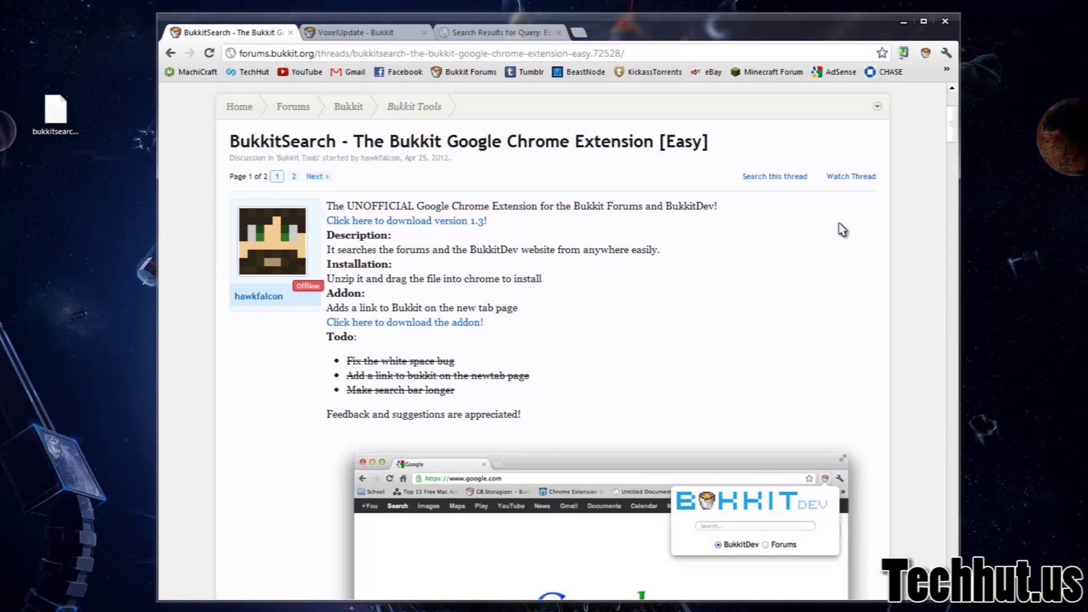
{"action": "scroll", "coordinate": [843, 230], "scroll_direction": "down", "scroll_amount": 3}
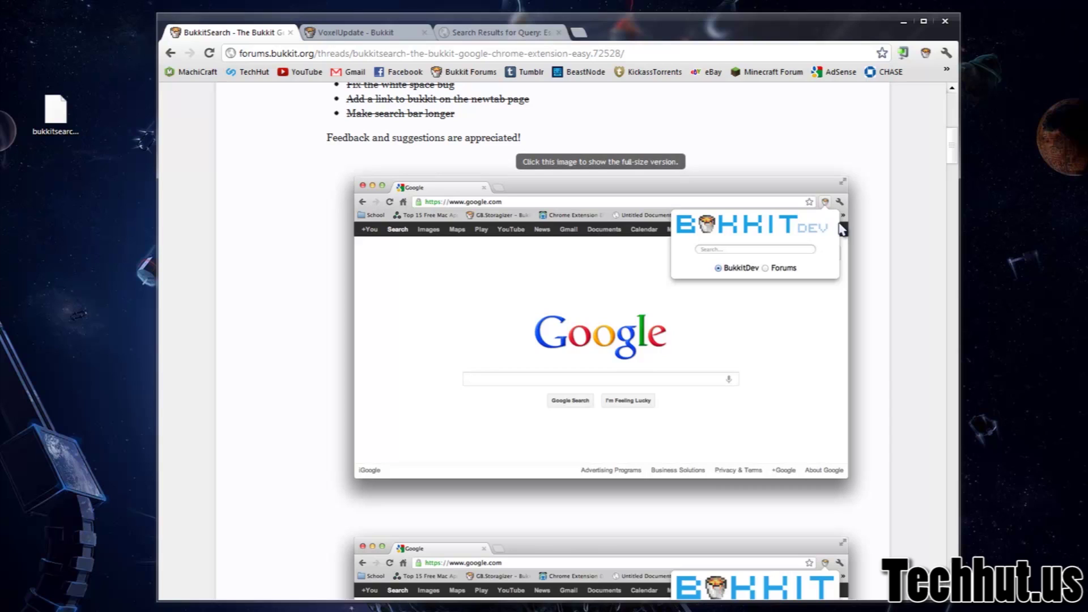
{"action": "scroll", "coordinate": [854, 216], "scroll_direction": "down", "scroll_amount": 2}
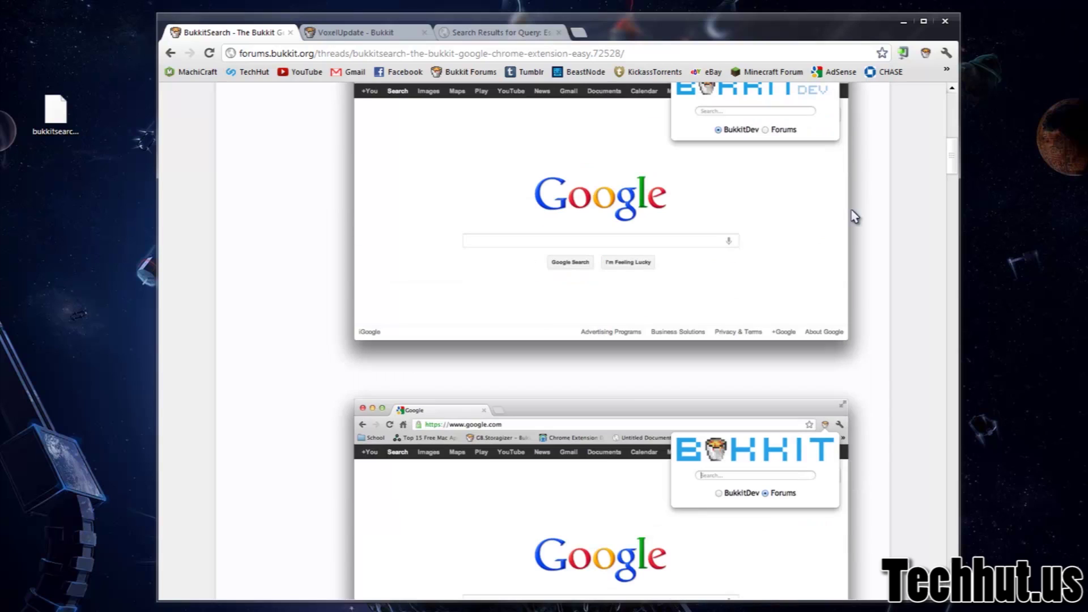
{"action": "scroll", "coordinate": [702, 357], "scroll_direction": "down", "scroll_amount": 5}
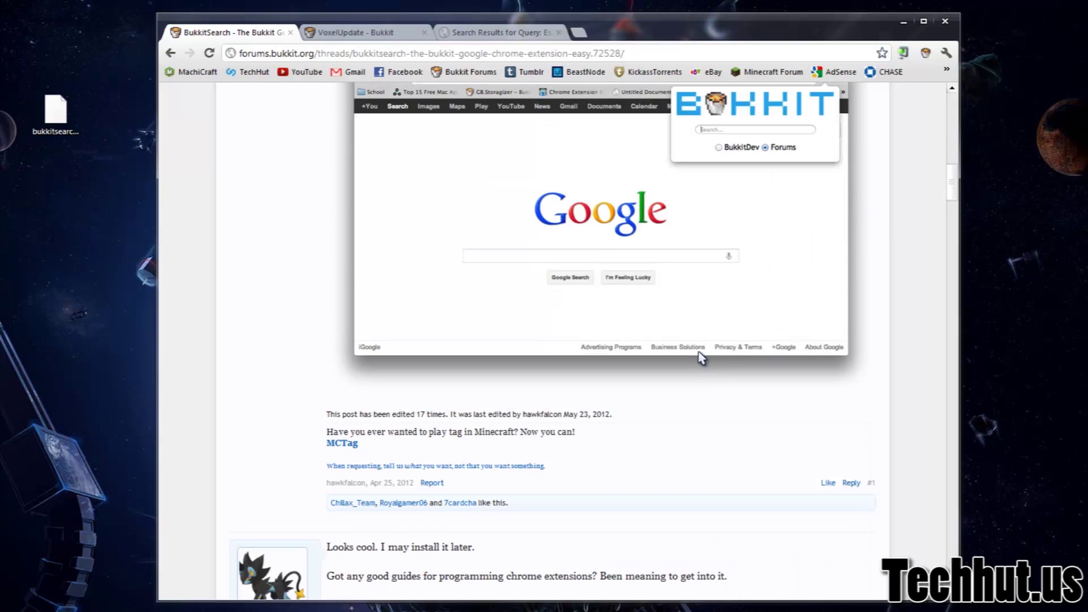
{"action": "scroll", "coordinate": [703, 351], "scroll_direction": "up", "scroll_amount": 8}
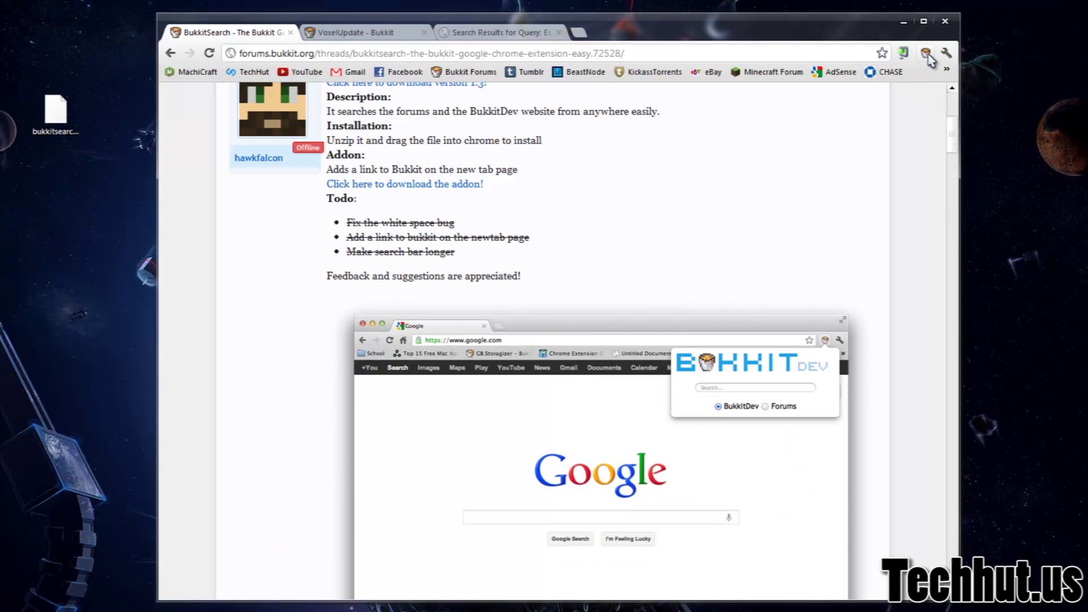
{"action": "scroll", "coordinate": [726, 207], "scroll_direction": "up", "scroll_amount": 4}
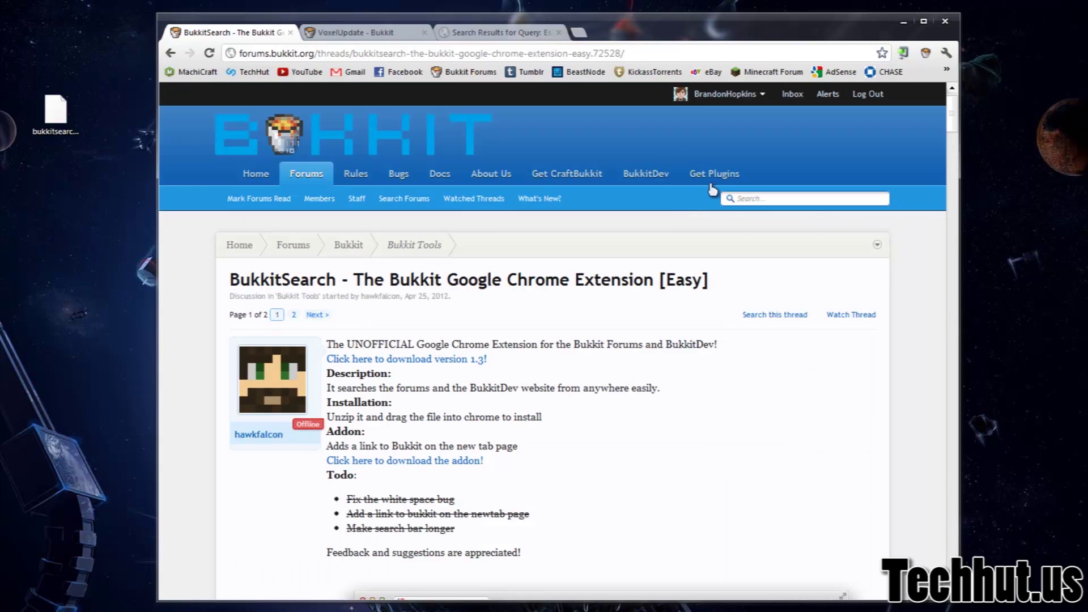
{"action": "left_click", "coordinate": [793, 94]}
{"action": "left_click", "coordinate": [827, 96]}
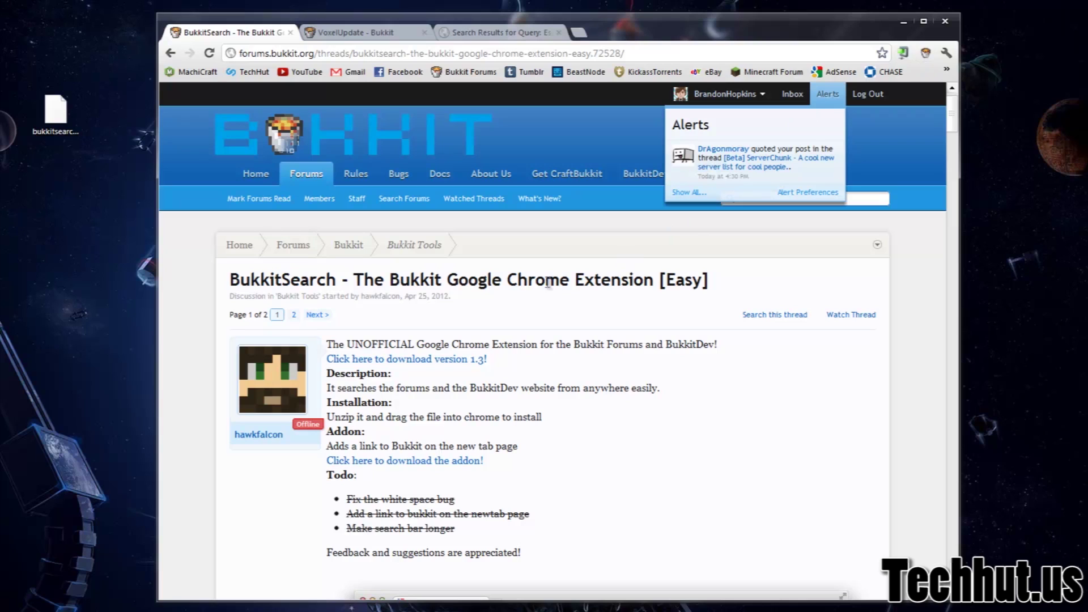
{"action": "left_click_drag", "start_coordinate": [327, 344], "coordinate": [401, 346]}
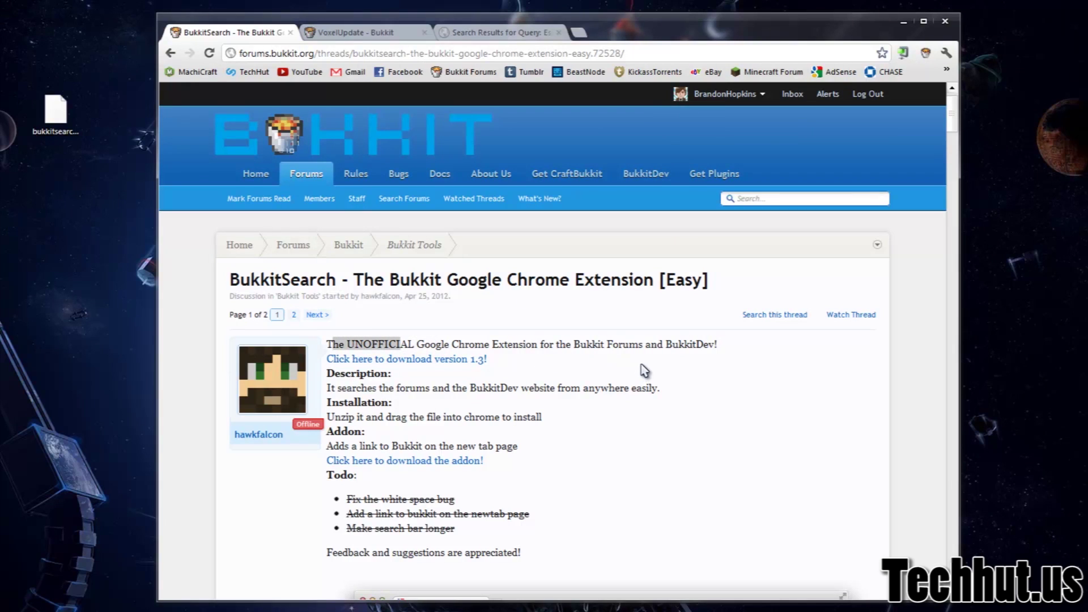